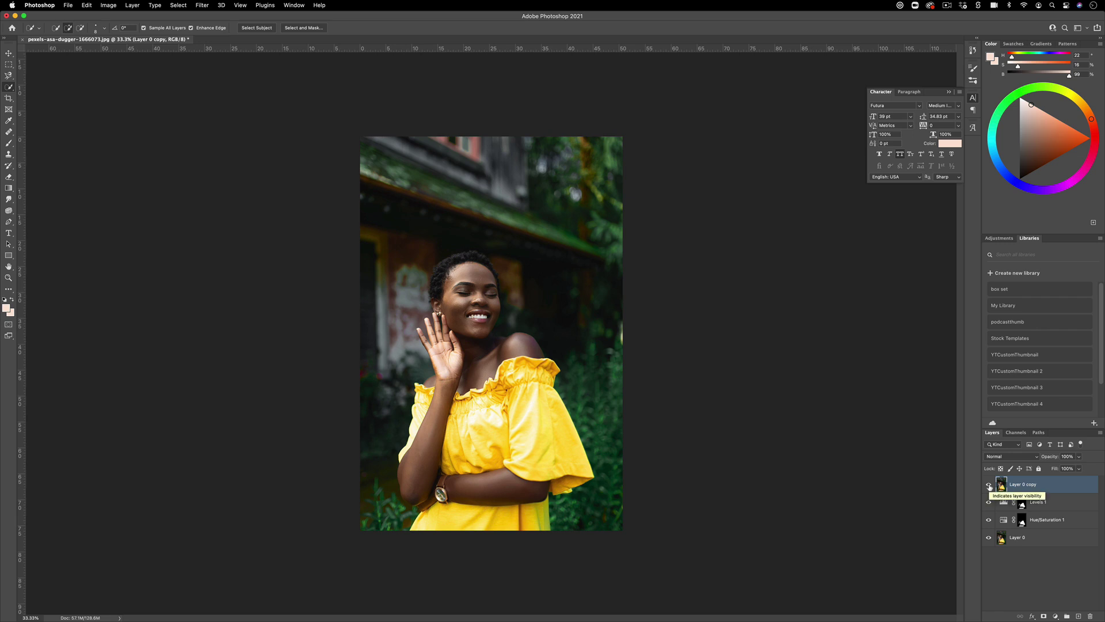
Hide Layer 0 copy and drag the Hue/Saturation 1 Hue slider to preview other dress colours
left_click(989, 485)
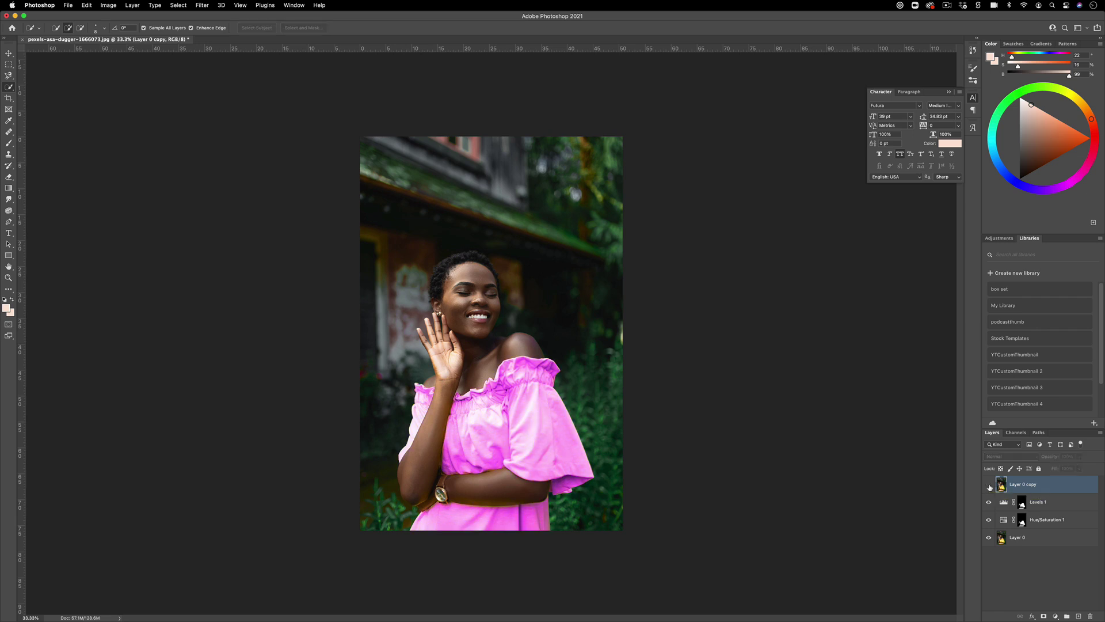
double_click(1003, 520)
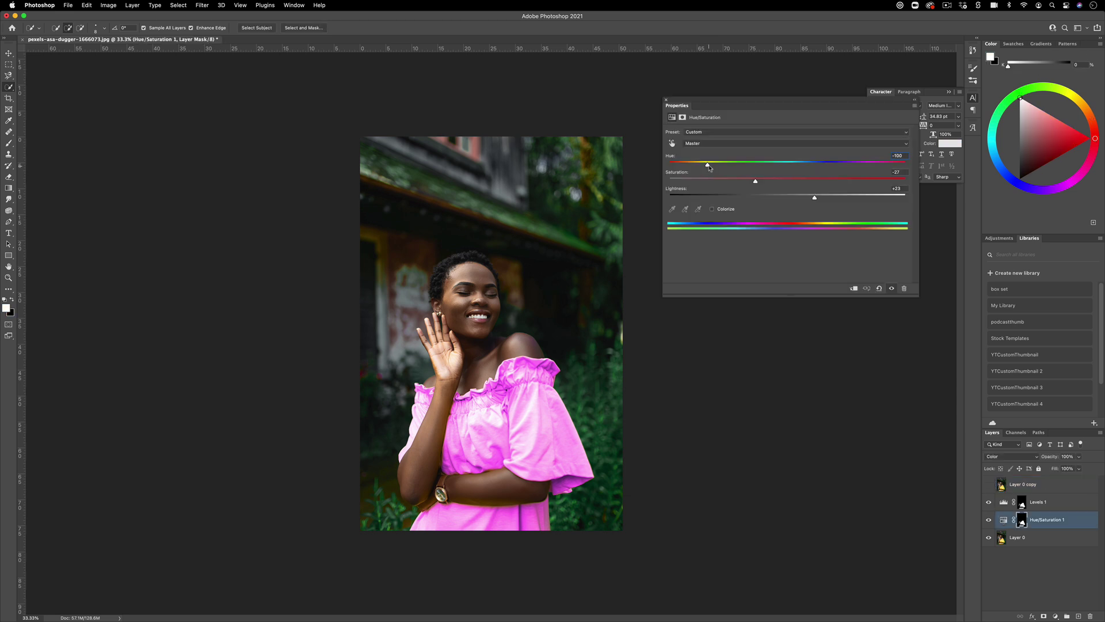
left_click_drag(709, 166, 854, 169)
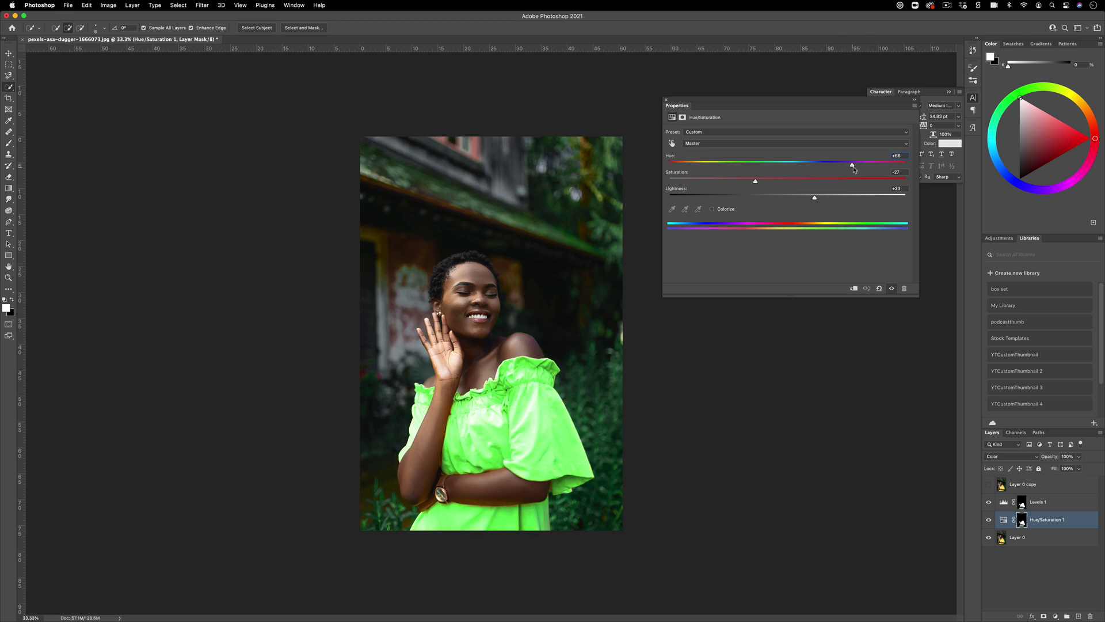
Delete the top three layers, leaving only Layer 0 with the yellow dress
left_click(666, 99)
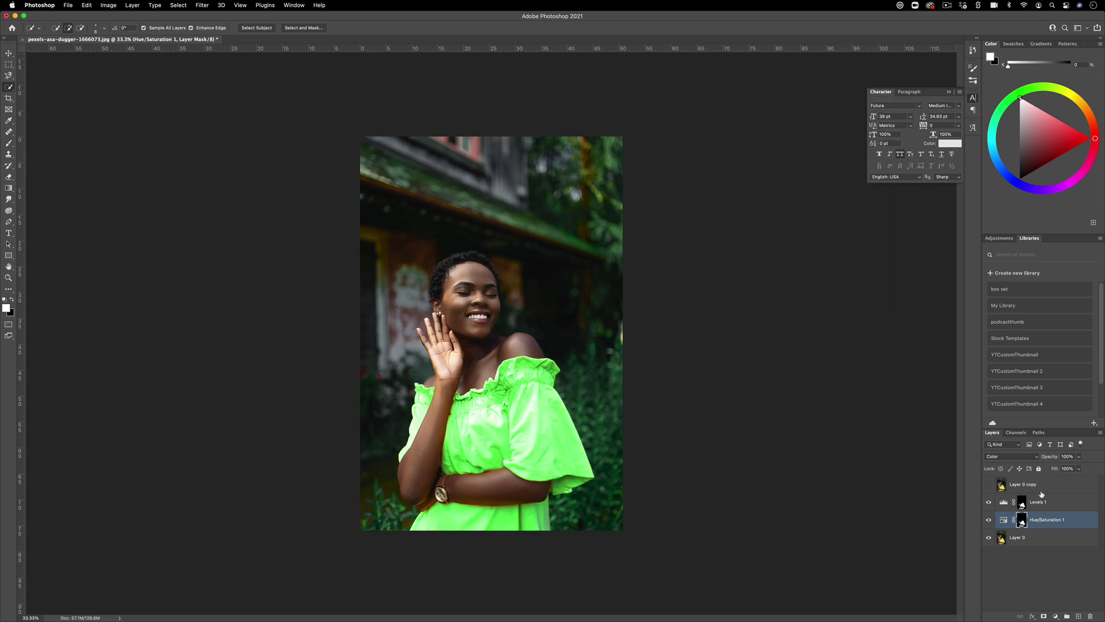
left_click(1042, 490, "shift")
key("BackSpace")
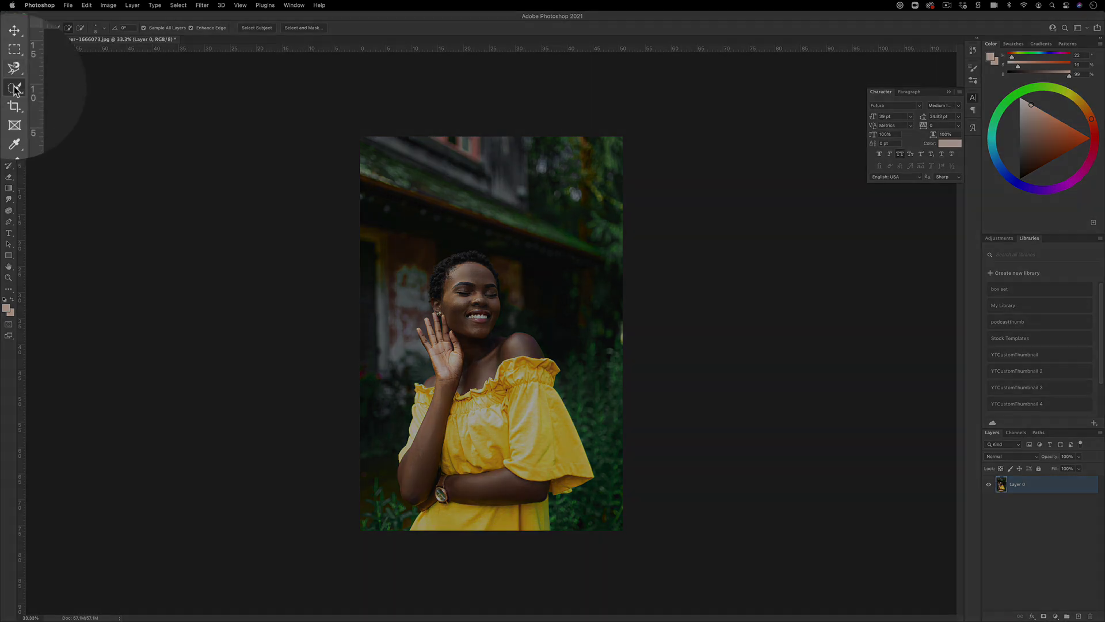
Switch to the Quick Selection Tool and set its brush size for painting over the dress
right_click(8, 87)
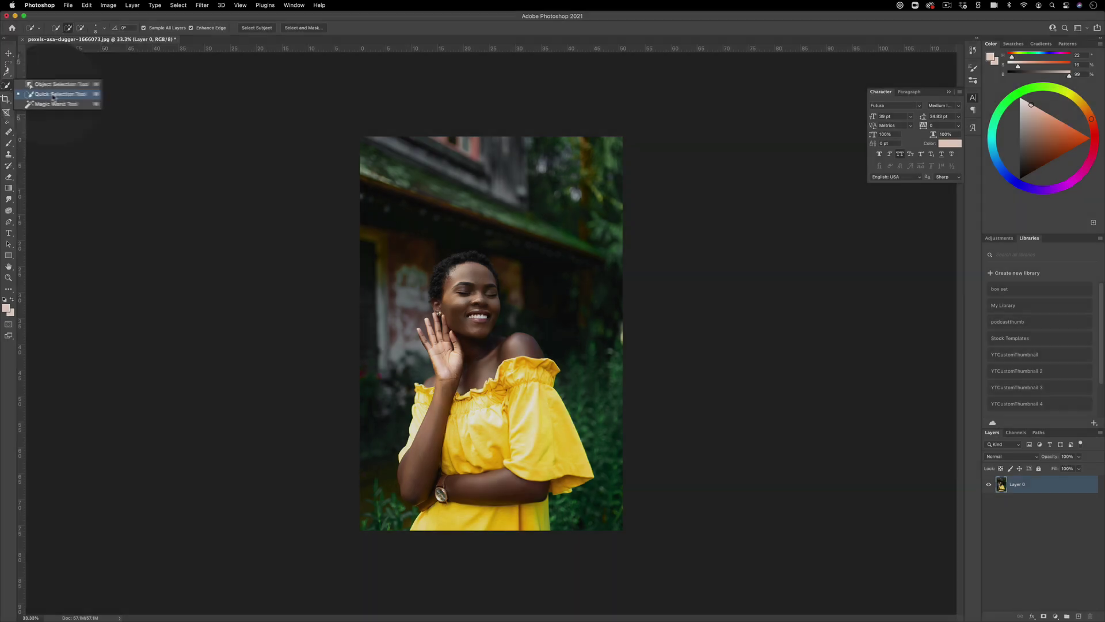
left_click(74, 95)
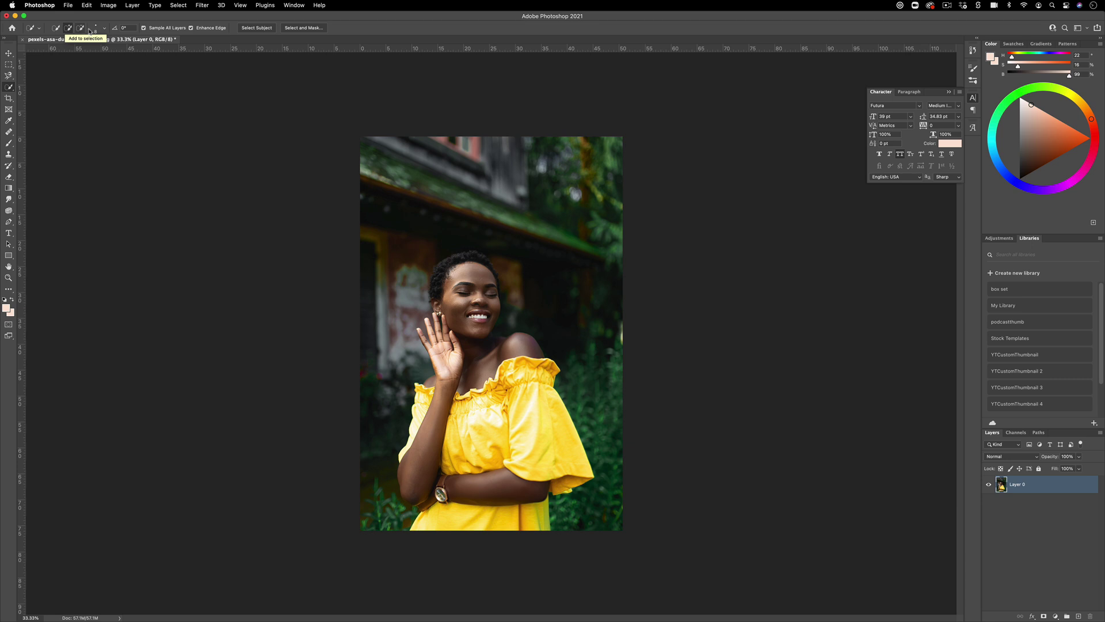
left_click(96, 29)
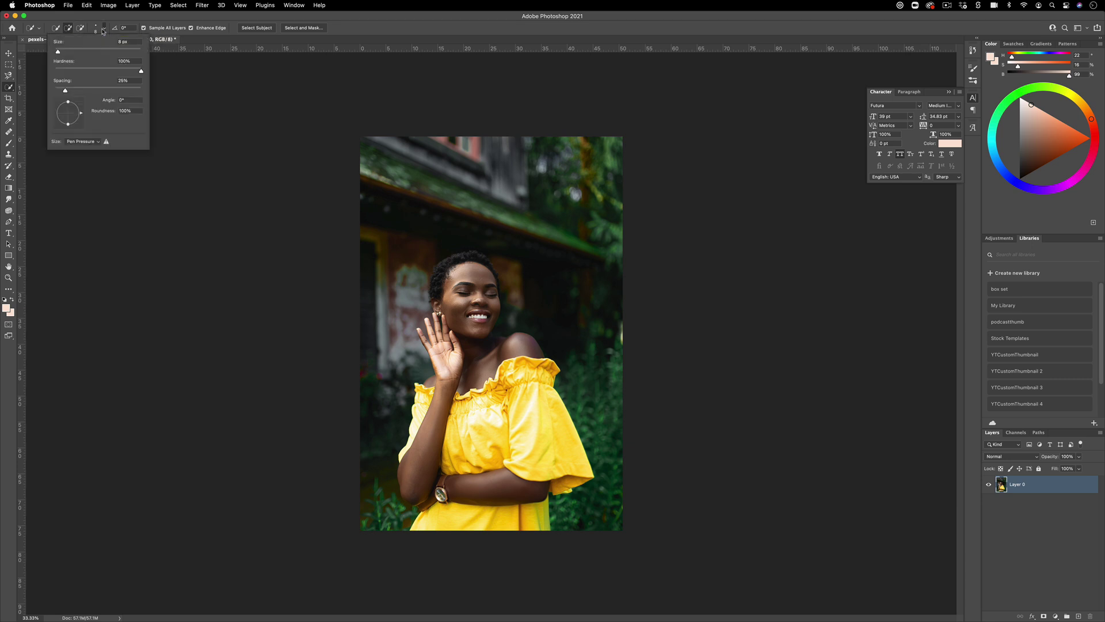
left_click(61, 52)
left_click(103, 28)
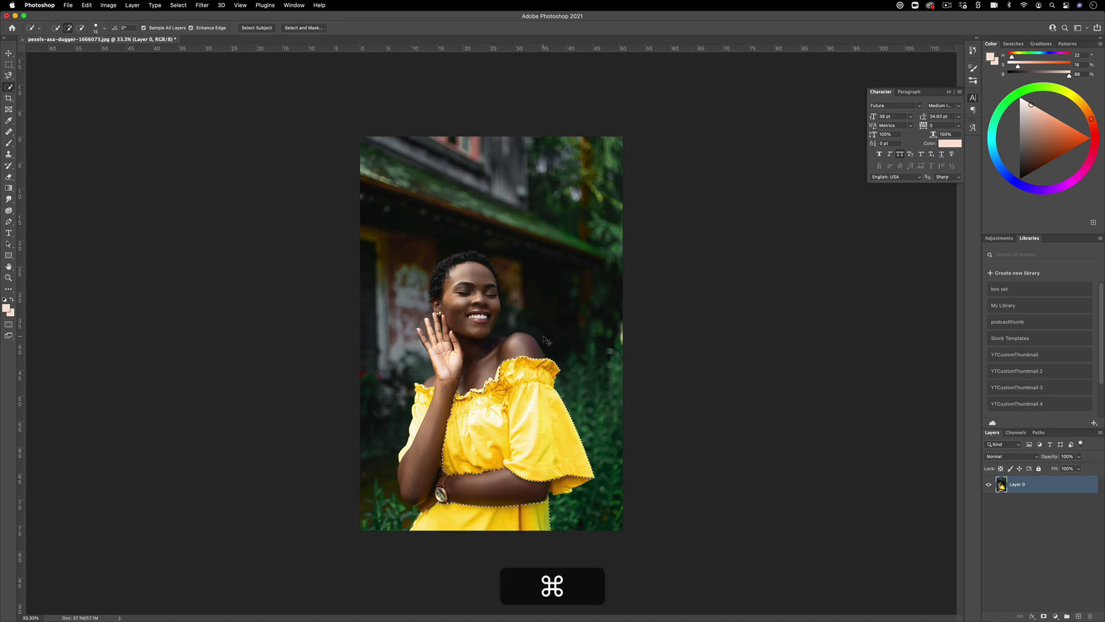
Zoom to 100%, subtract the forearm from the Quick Selection and add the left sleeve
key("super+plus")
key("super+plus")
key("super+plus")
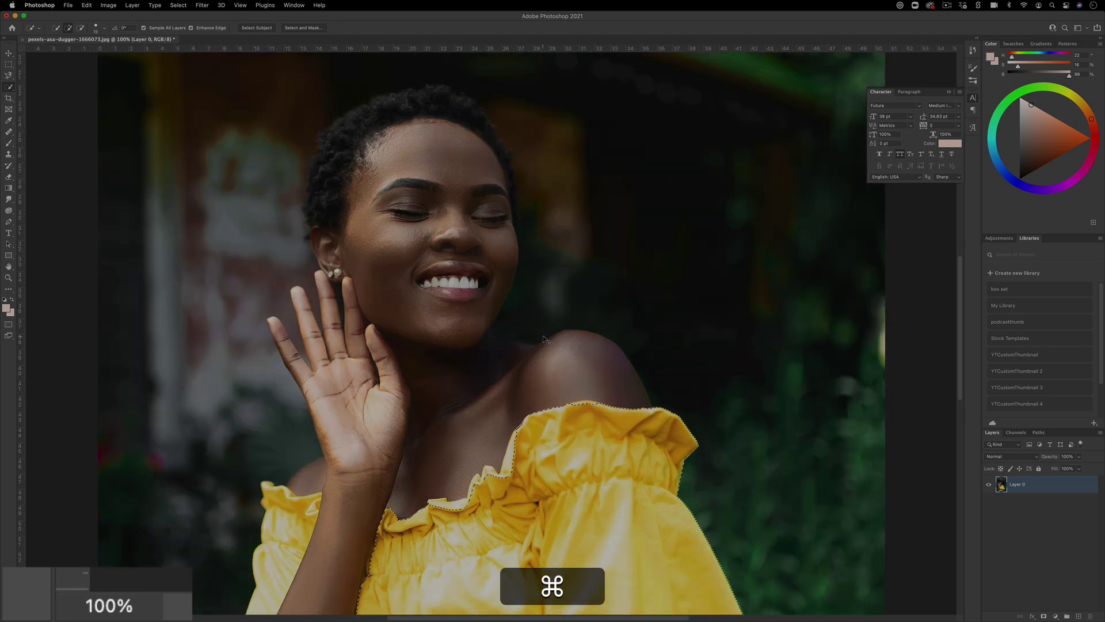
scroll(540, 348, "down", 4)
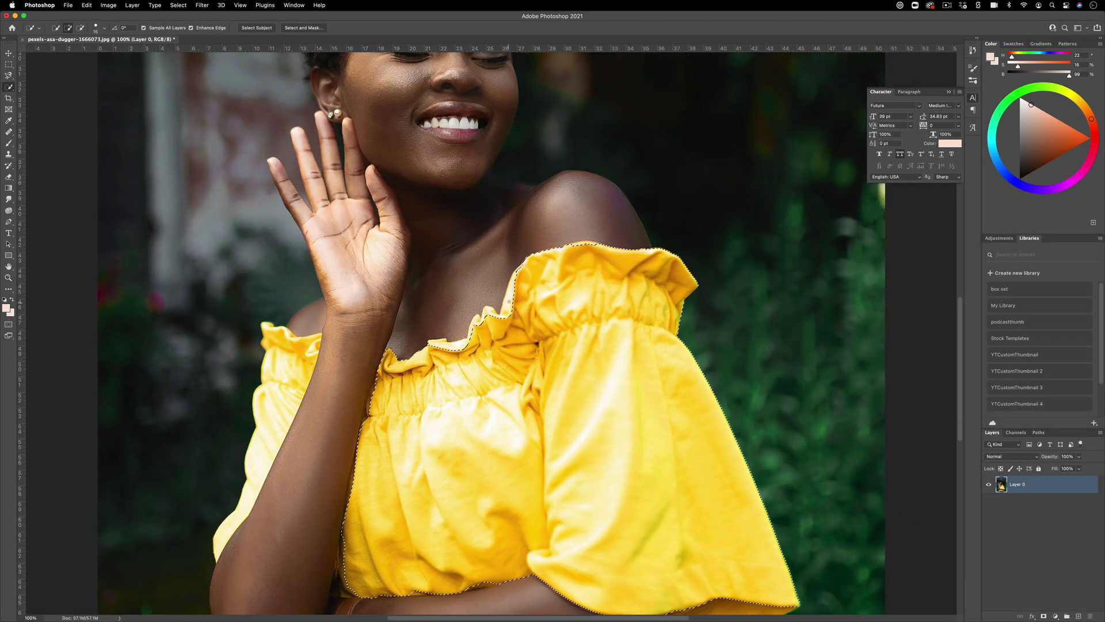
scroll(513, 286, "down", 7)
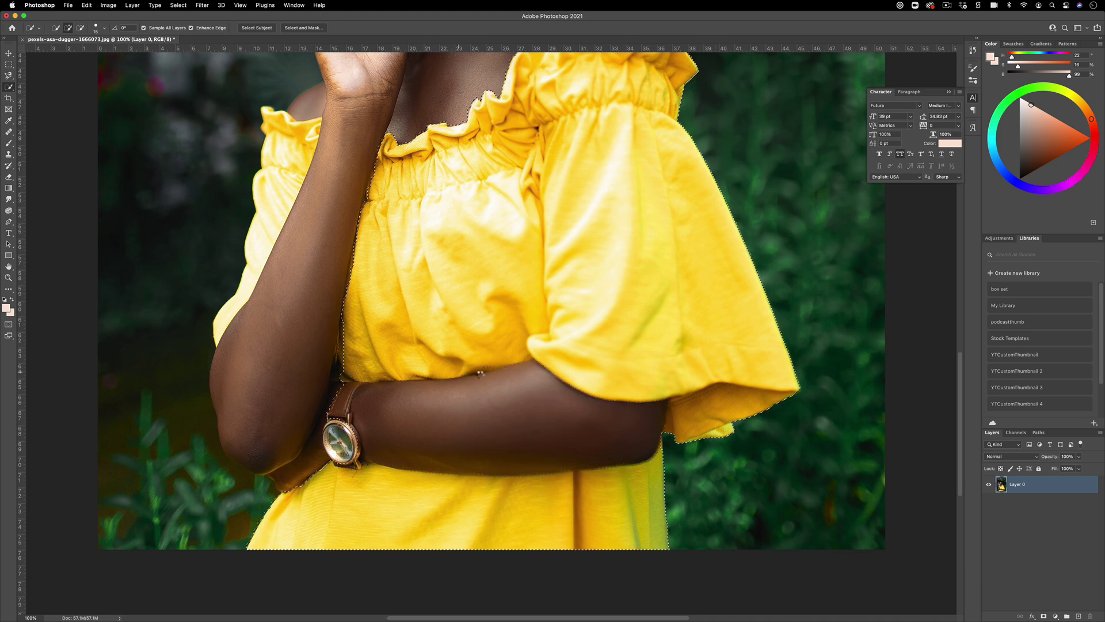
left_click_drag(480, 373, 534, 368)
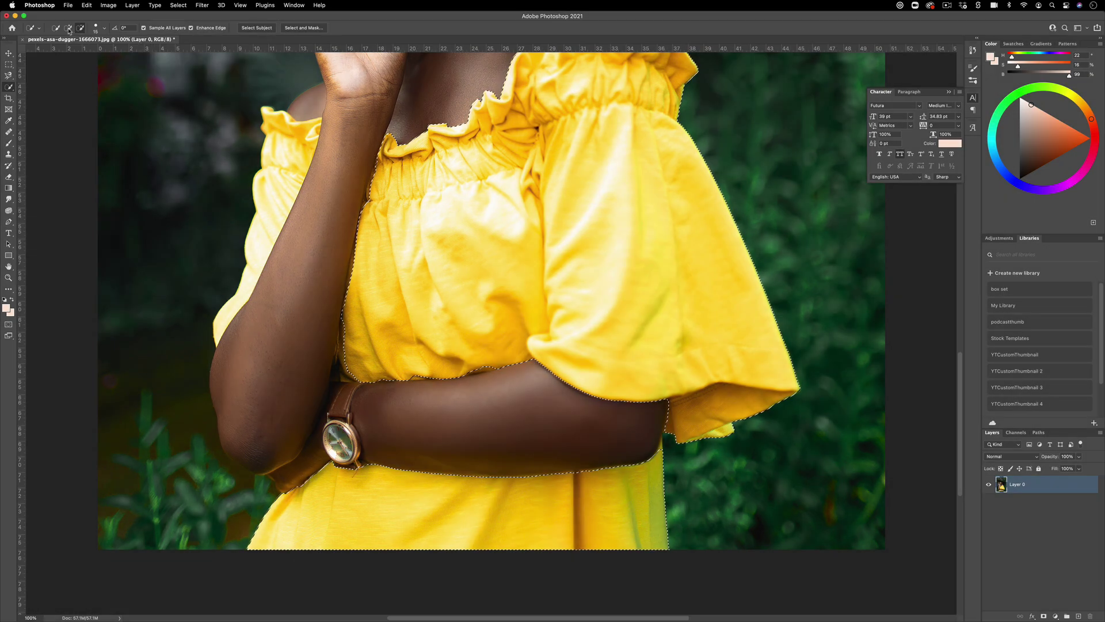
left_click(81, 27)
key("alt")
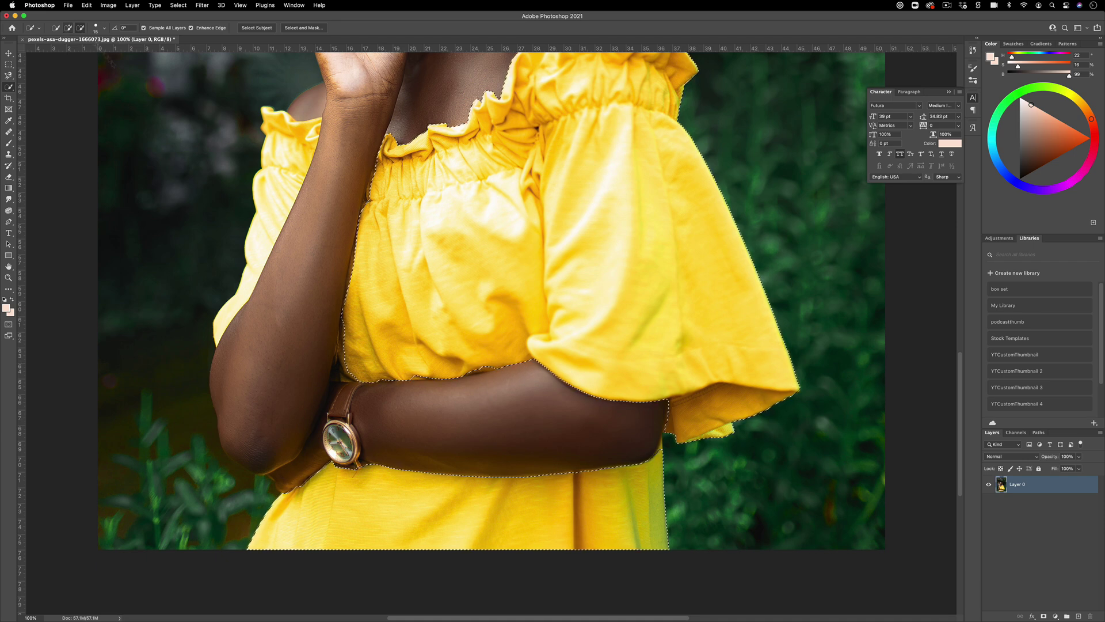
left_click_drag(277, 132, 230, 311)
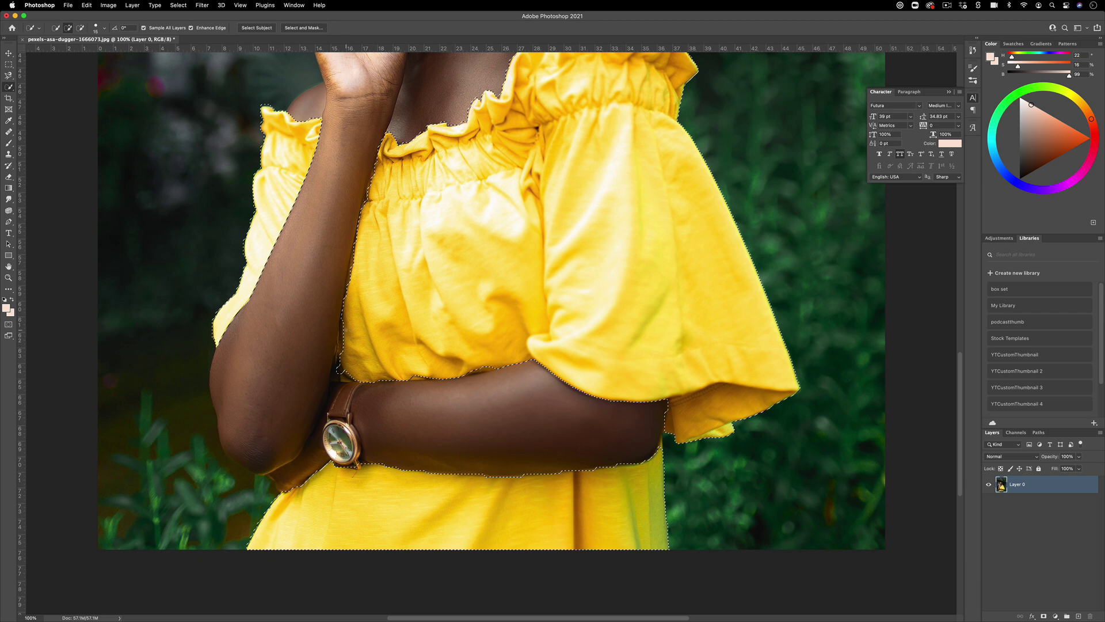
With the Polygonal Lasso, fix the selection along the forearm edge, then zoom out
left_click(8, 75)
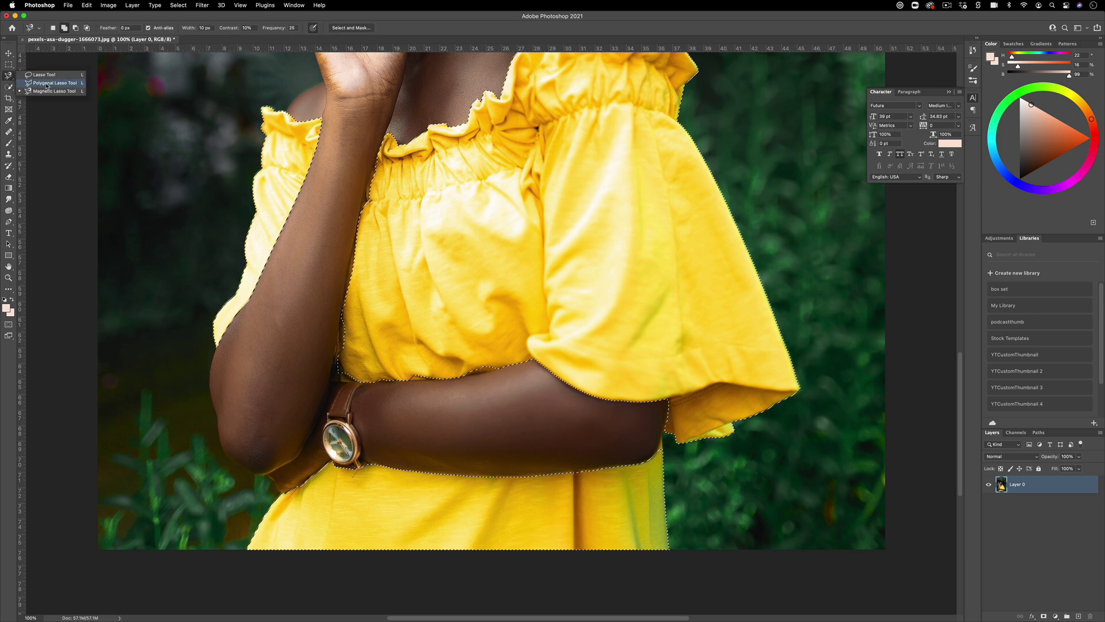
left_click(47, 83)
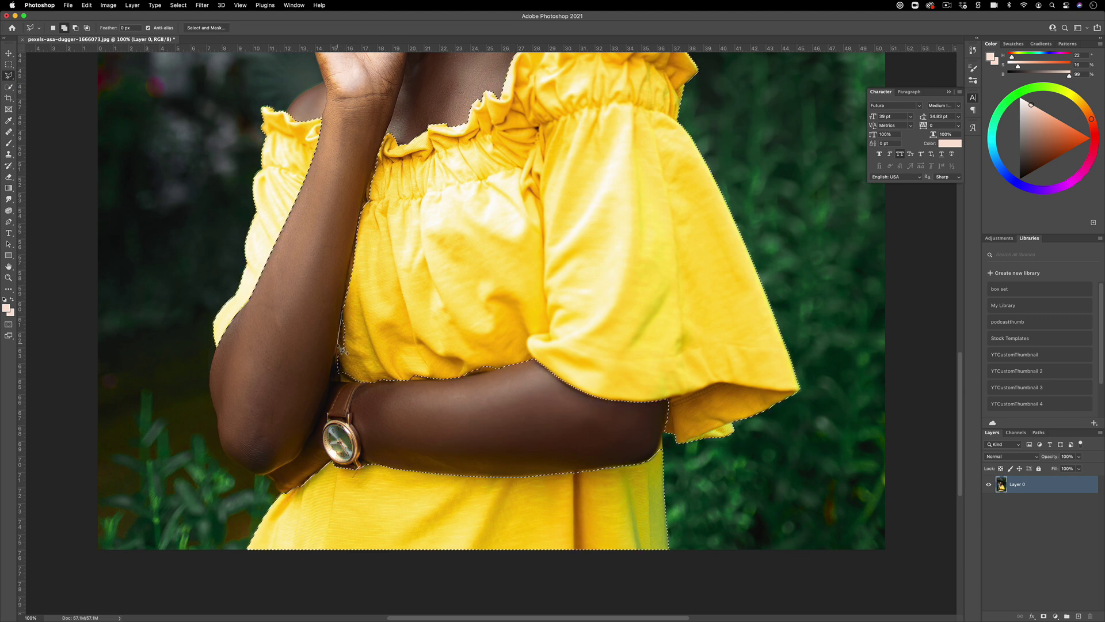
left_click(332, 377)
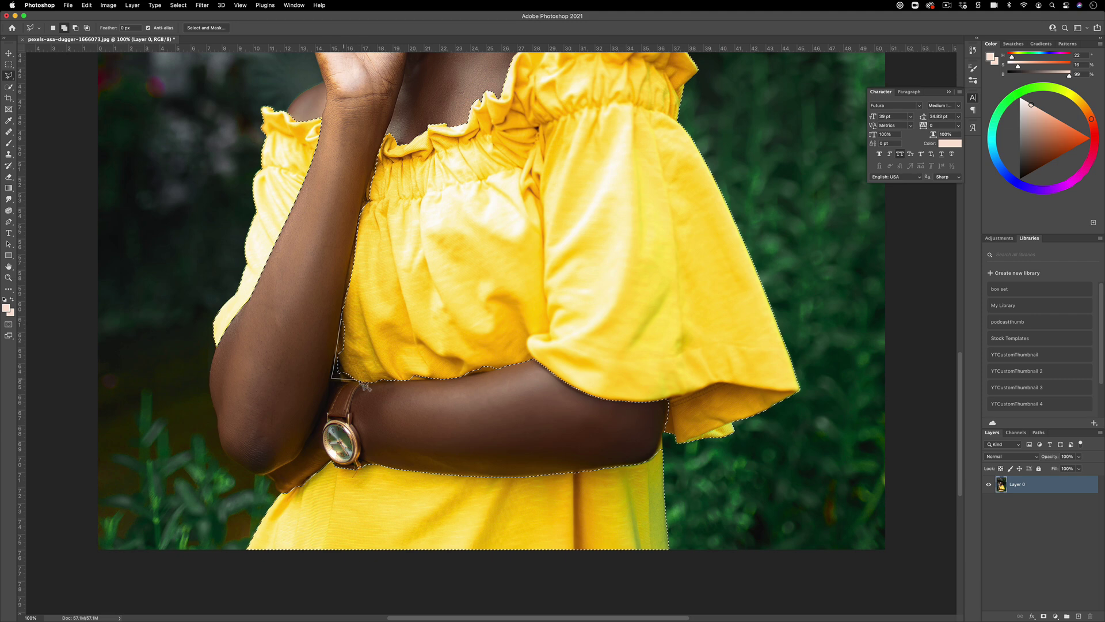
left_click(365, 224)
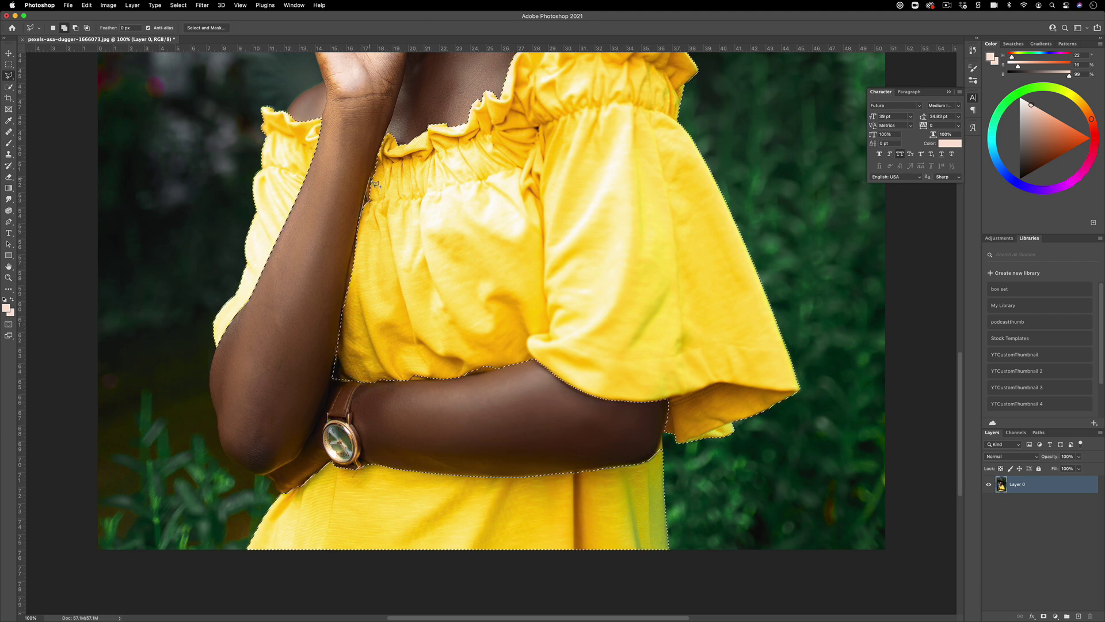
left_click(384, 149)
left_click(457, 192)
left_click(442, 265)
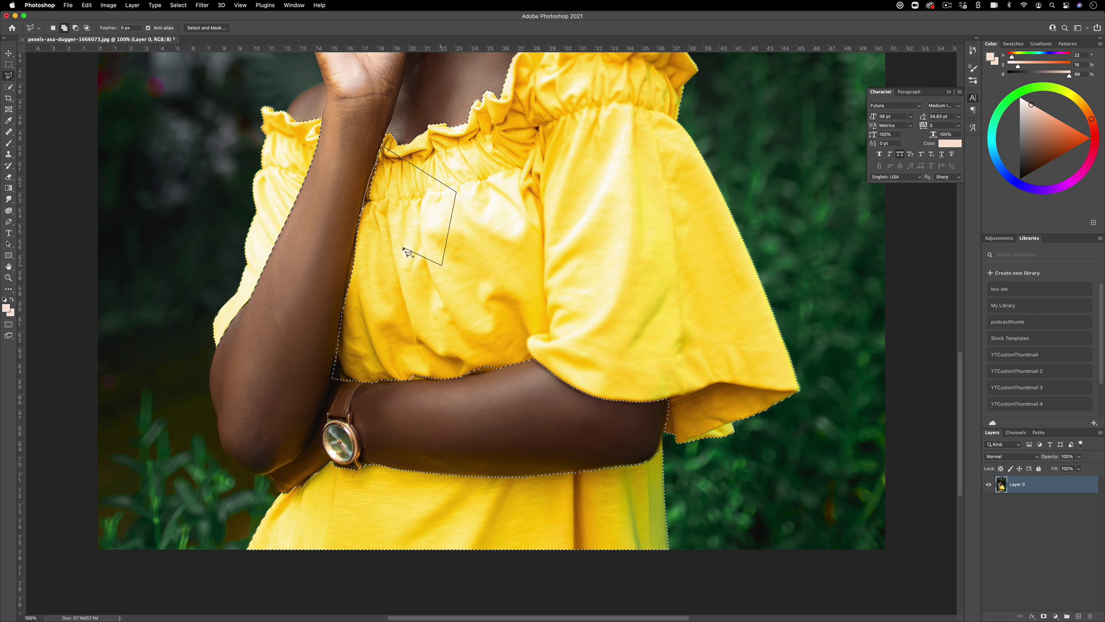
key("Escape")
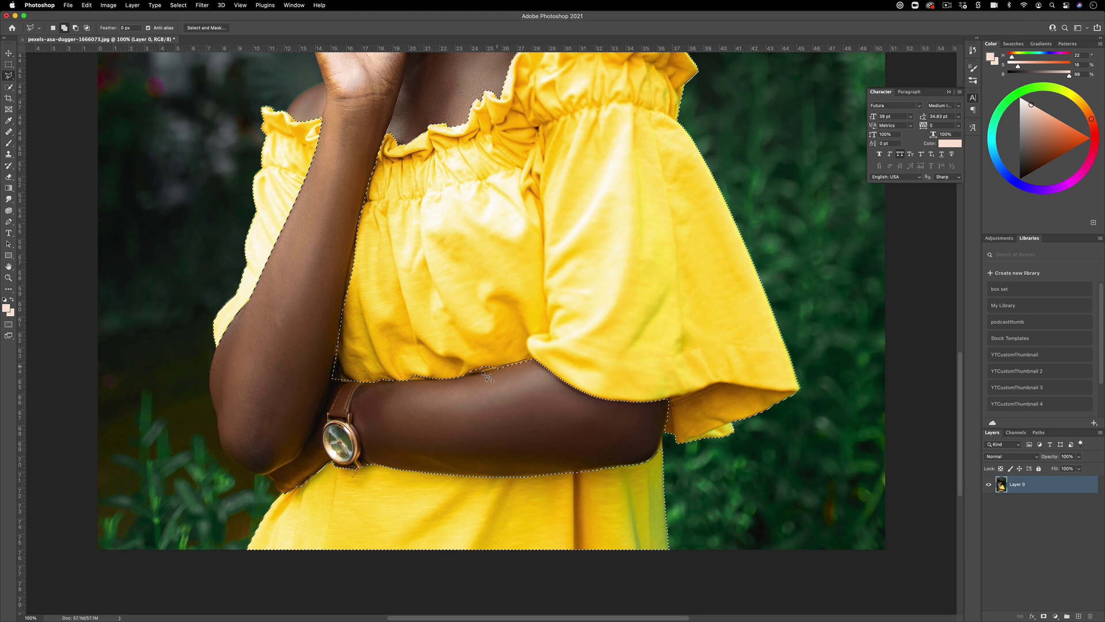
key("super+minus")
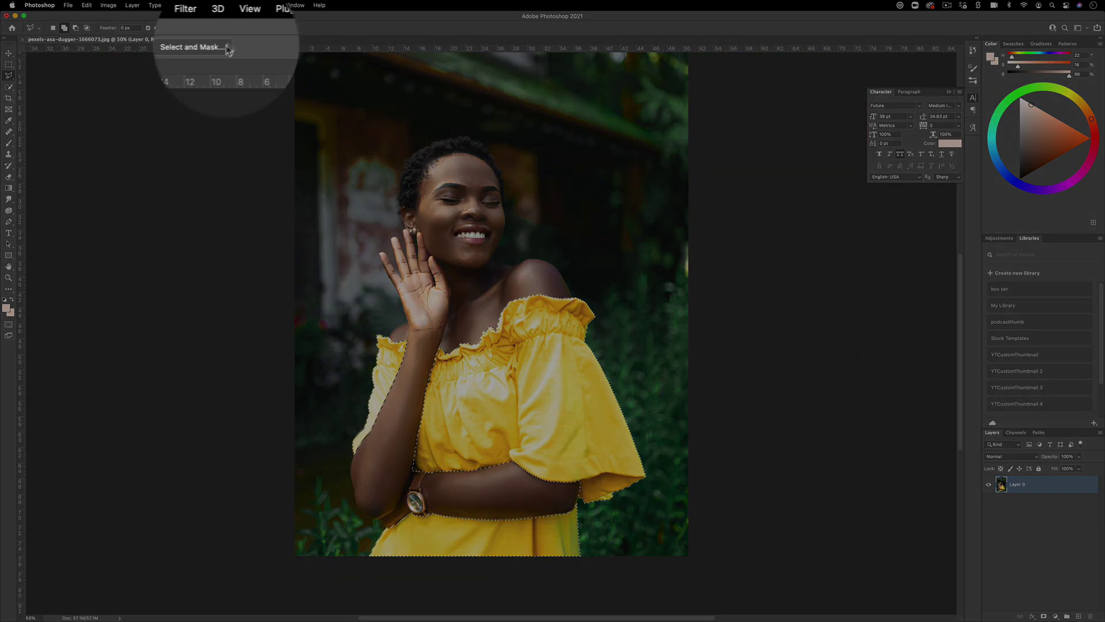
In Select and Mask, trim the left edge strip and set Radius 47 px, Smooth 20, Shift Edge -24%
left_click(201, 50)
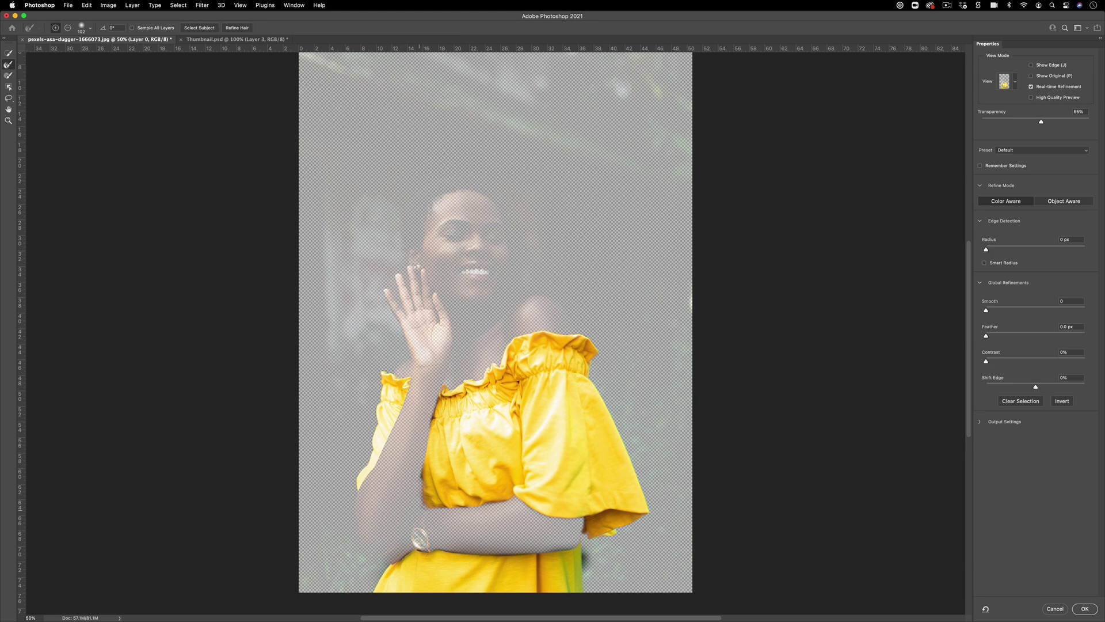
left_click(68, 28)
left_click_drag(431, 507, 420, 486)
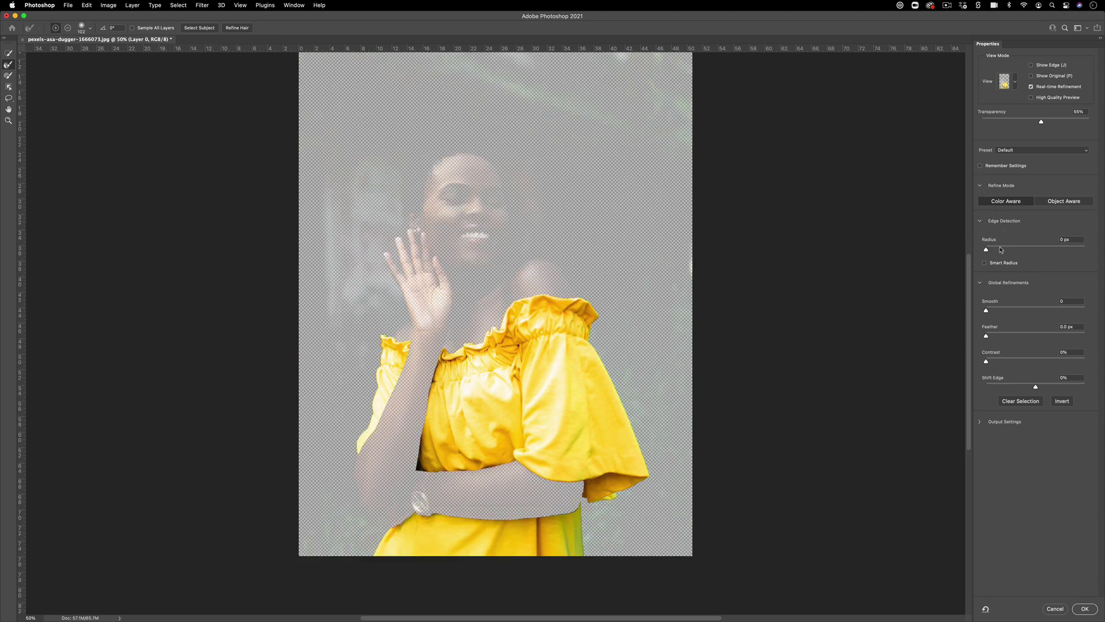
left_click_drag(1001, 249, 1007, 249)
left_click(1049, 385)
left_click(1045, 249)
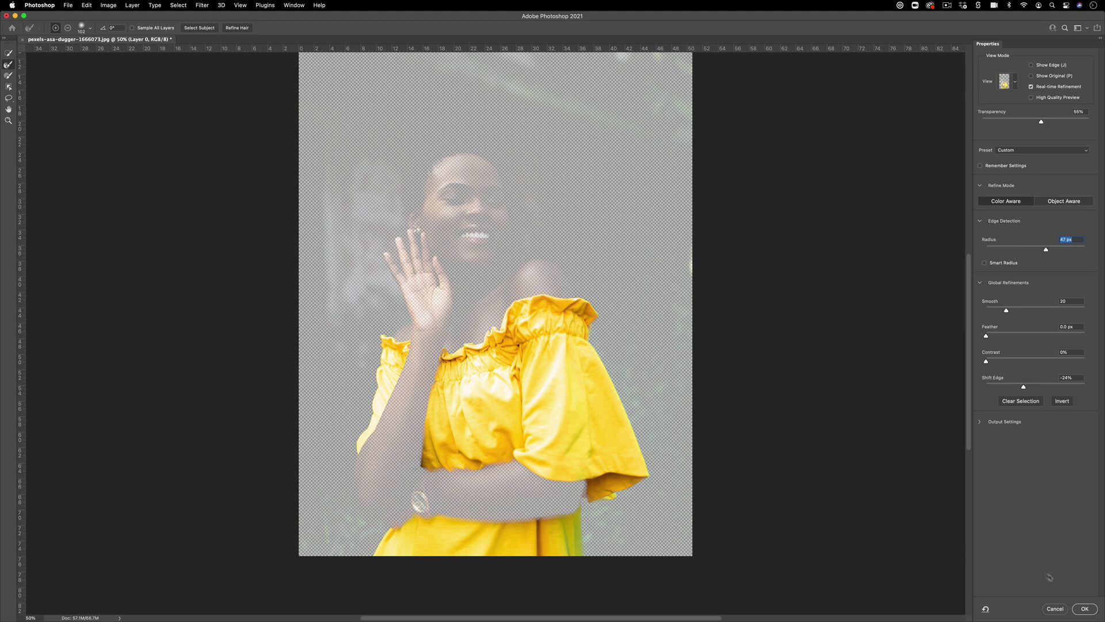
left_click(1085, 609)
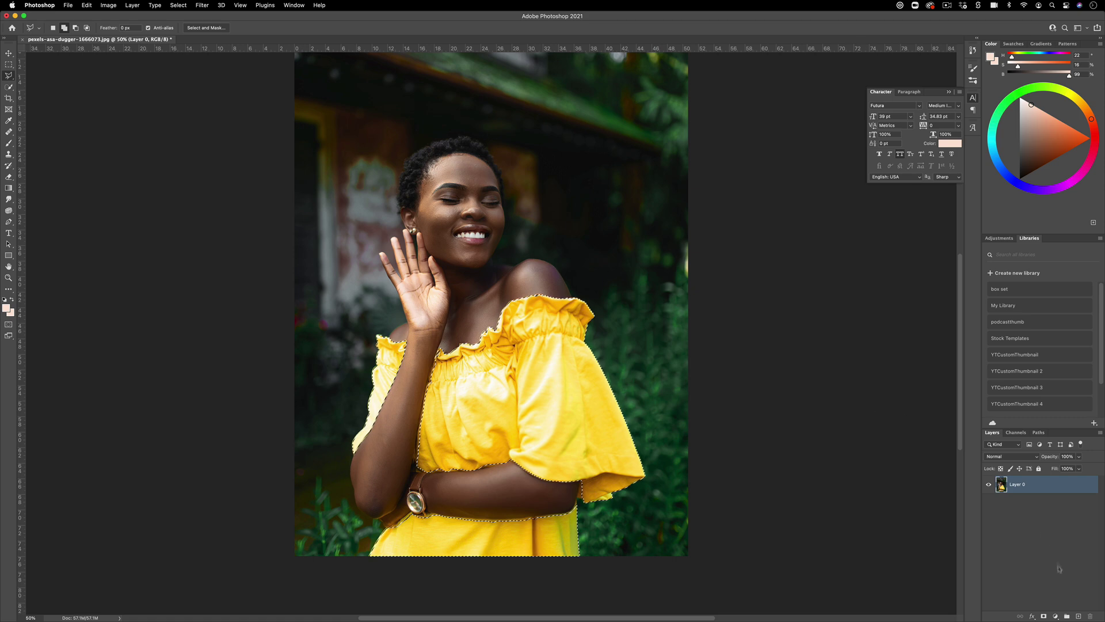
Add a dress-masked Hue/Saturation layer, shifting the hue to lime green with Saturation -16
left_click(1057, 615)
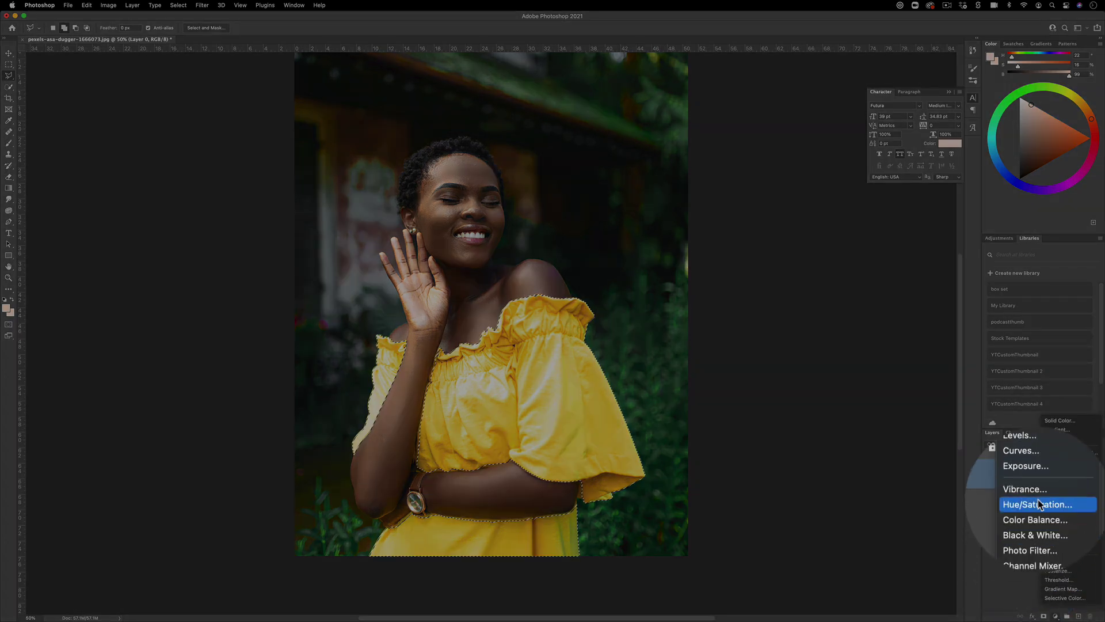
left_click(1064, 503)
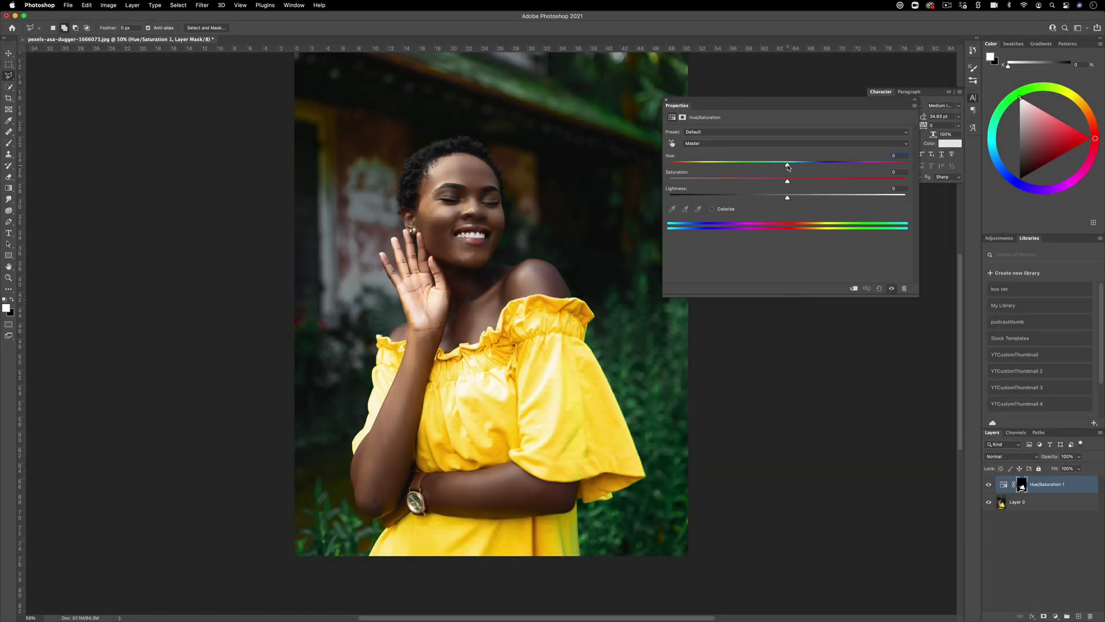
left_click_drag(787, 166, 846, 165)
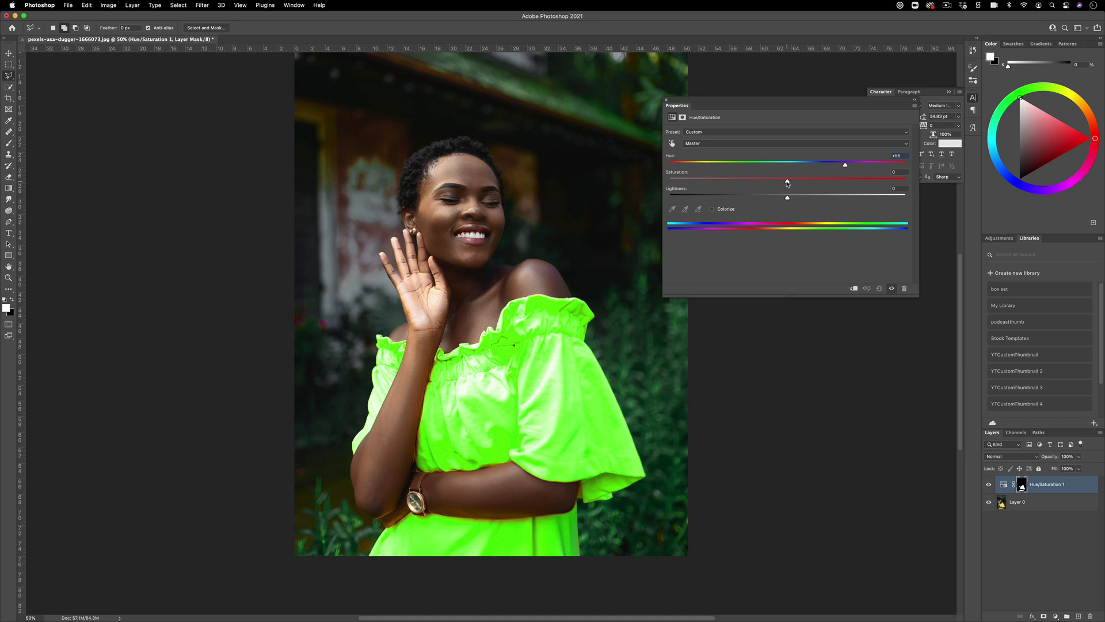
left_click_drag(788, 182, 698, 203)
left_click_drag(861, 199, 787, 198)
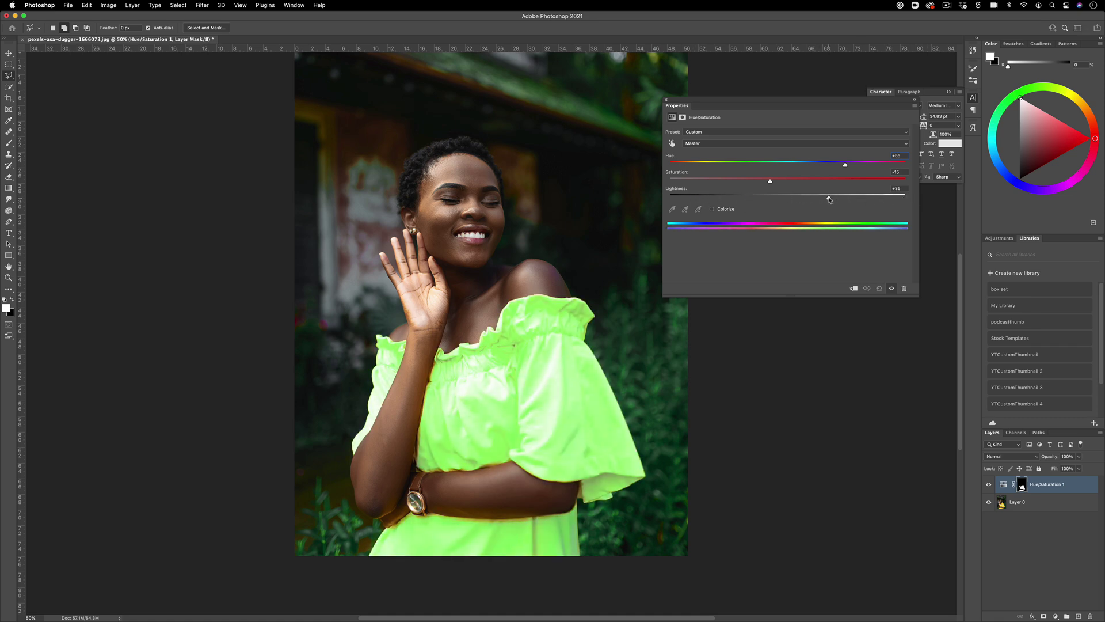
left_click_drag(845, 165, 850, 164)
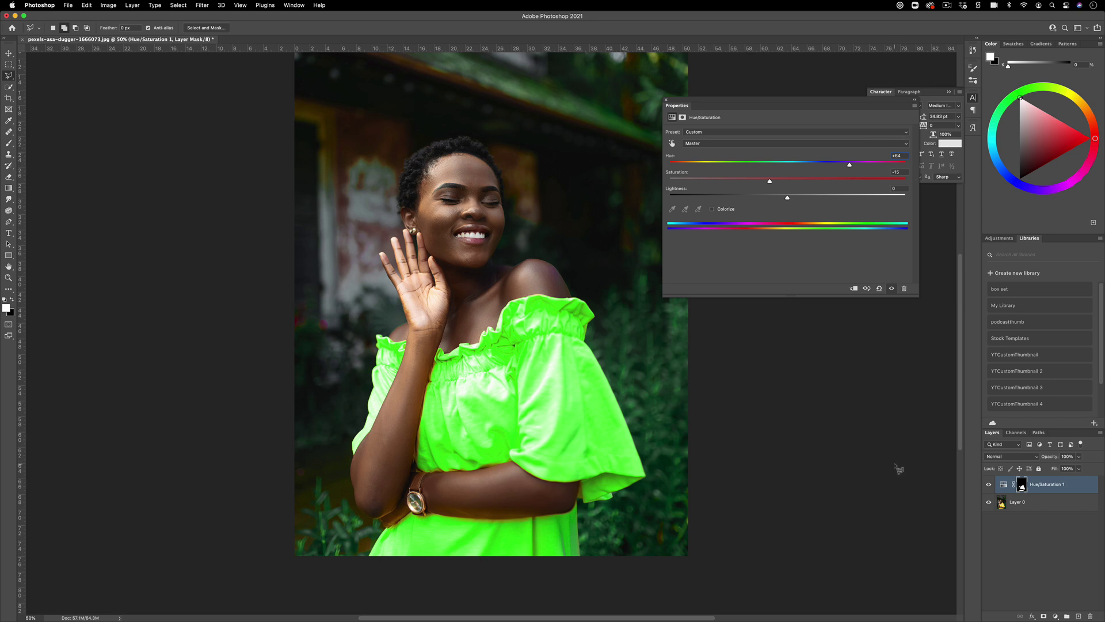
left_click(1016, 456)
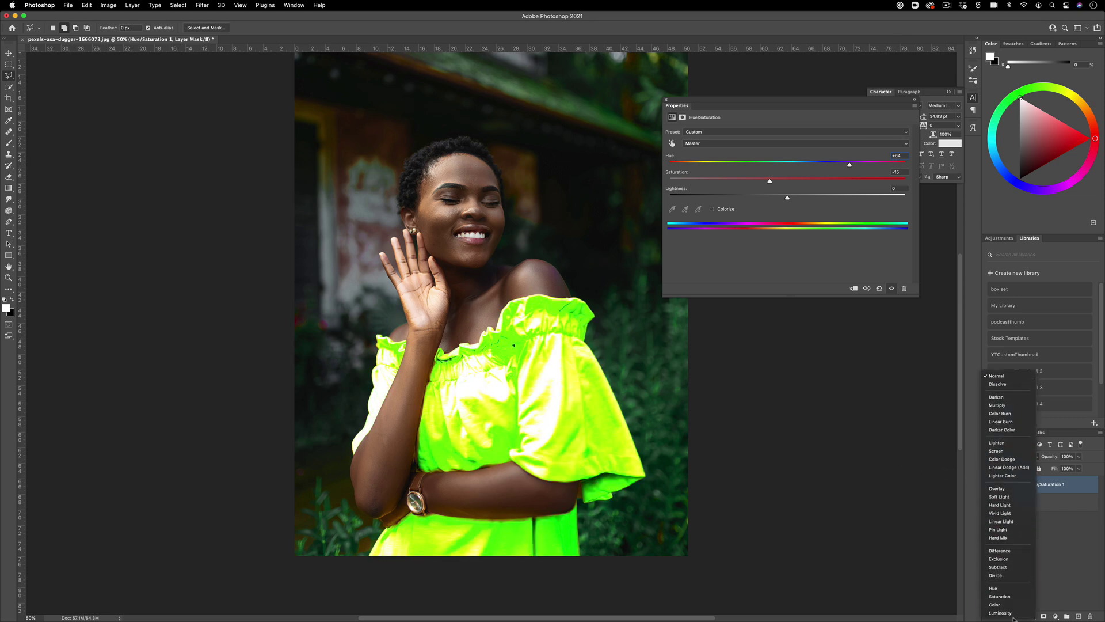
Set the Hue/Saturation layer to Color blend mode and reload its mask as the dress selection
left_click(1004, 605)
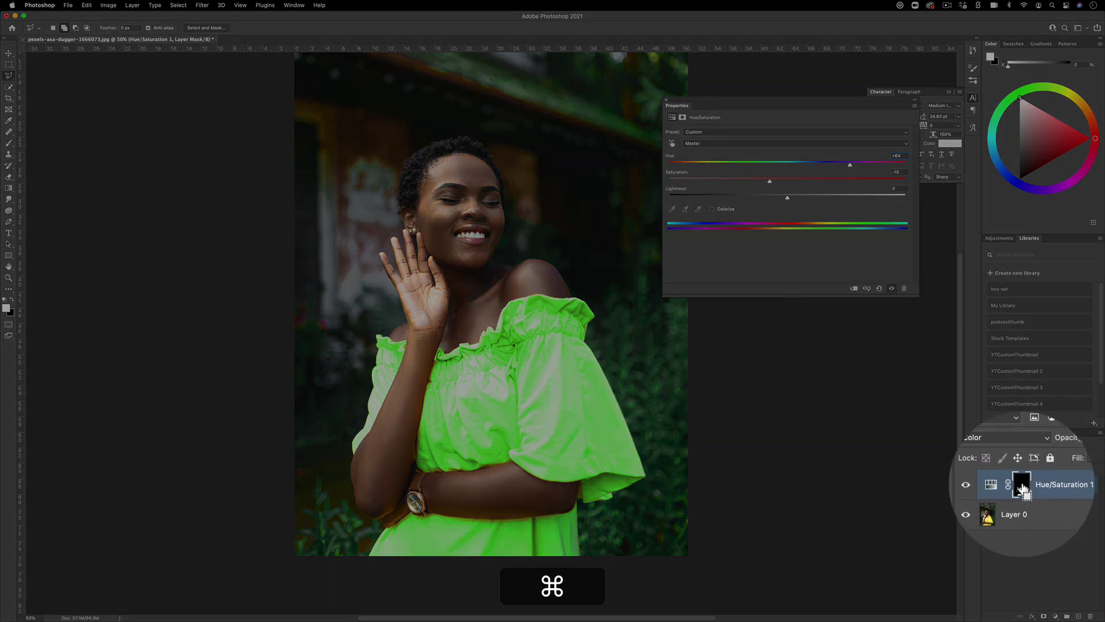
left_click(1023, 486, "super")
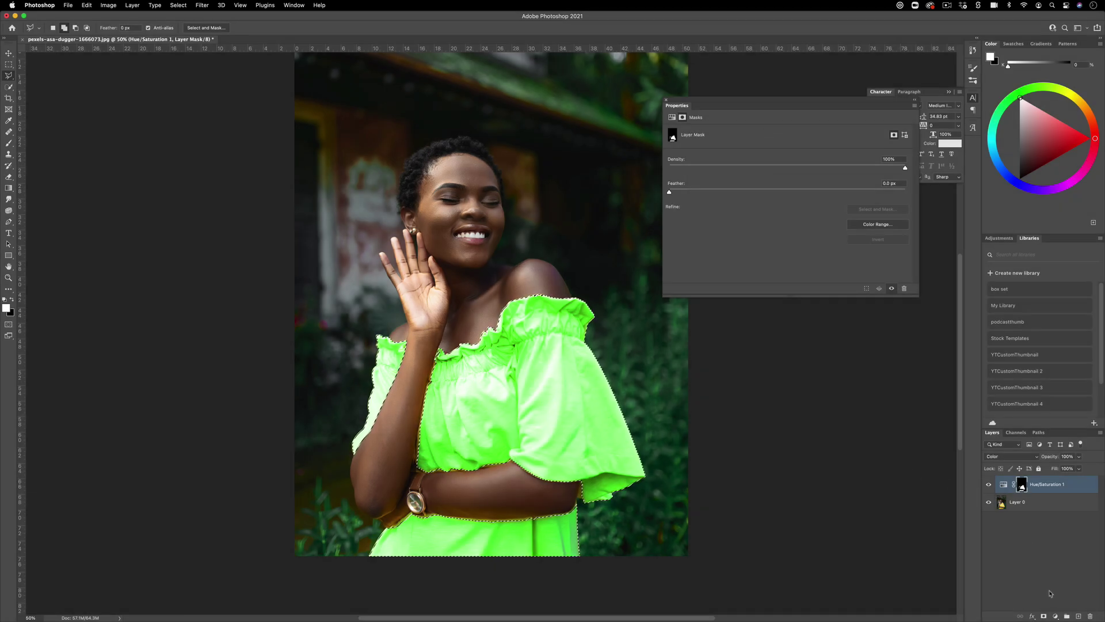
left_click(1057, 617)
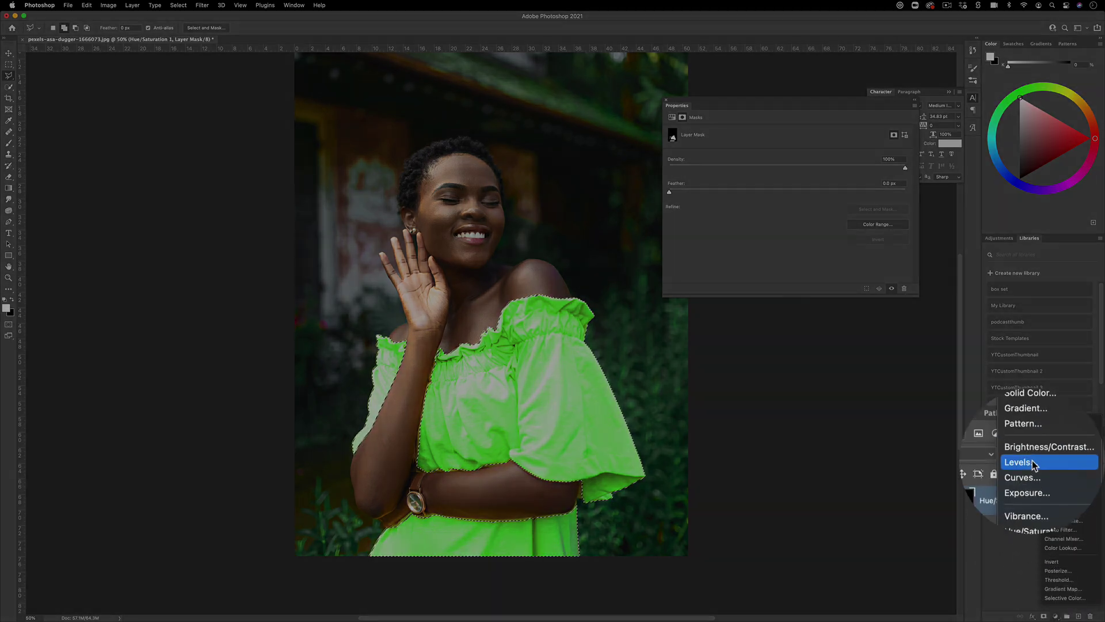
Add a dress-masked Levels layer with midtones at 0.61, toggling its visibility to compare
left_click(1033, 464)
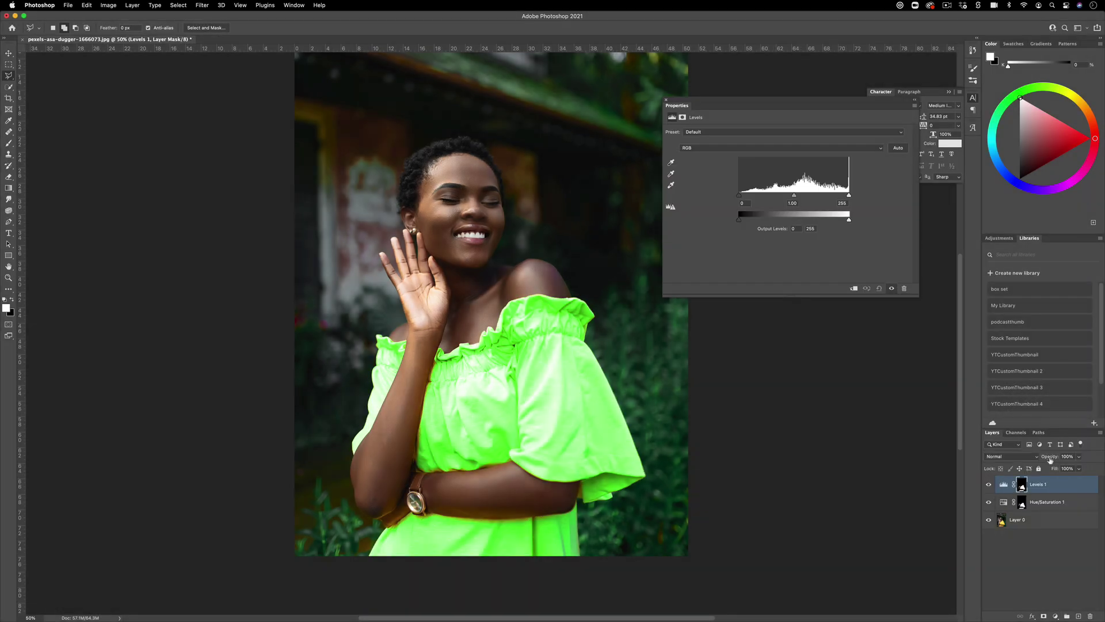
left_click_drag(795, 195, 813, 196)
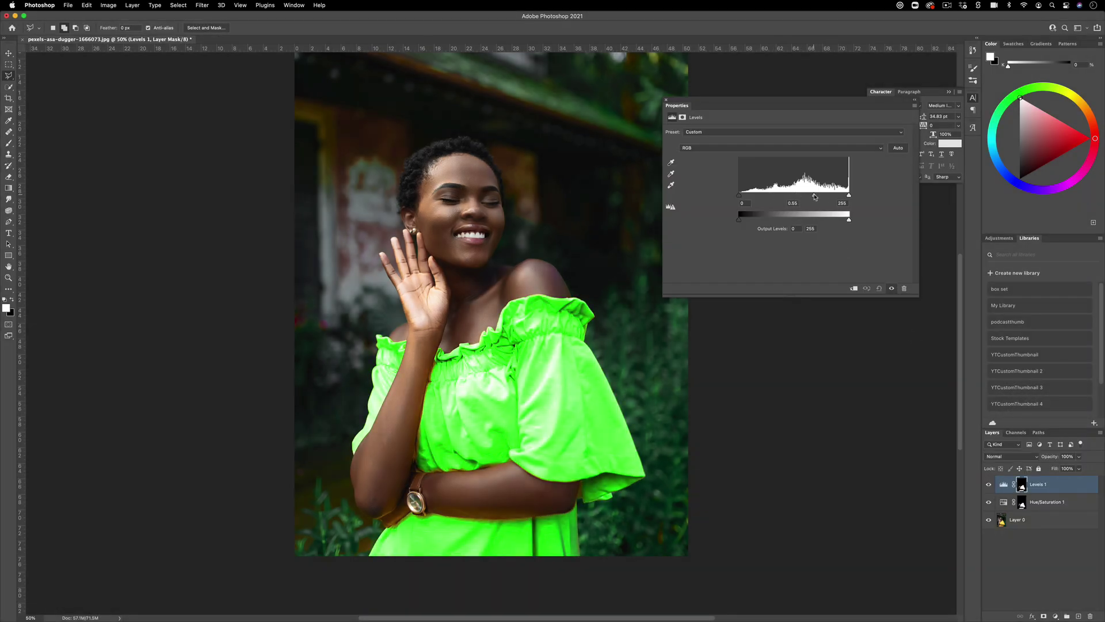
mouse_move(740, 197)
left_mouse_down()
mouse_move(771, 196)
mouse_move(741, 198)
left_mouse_up()
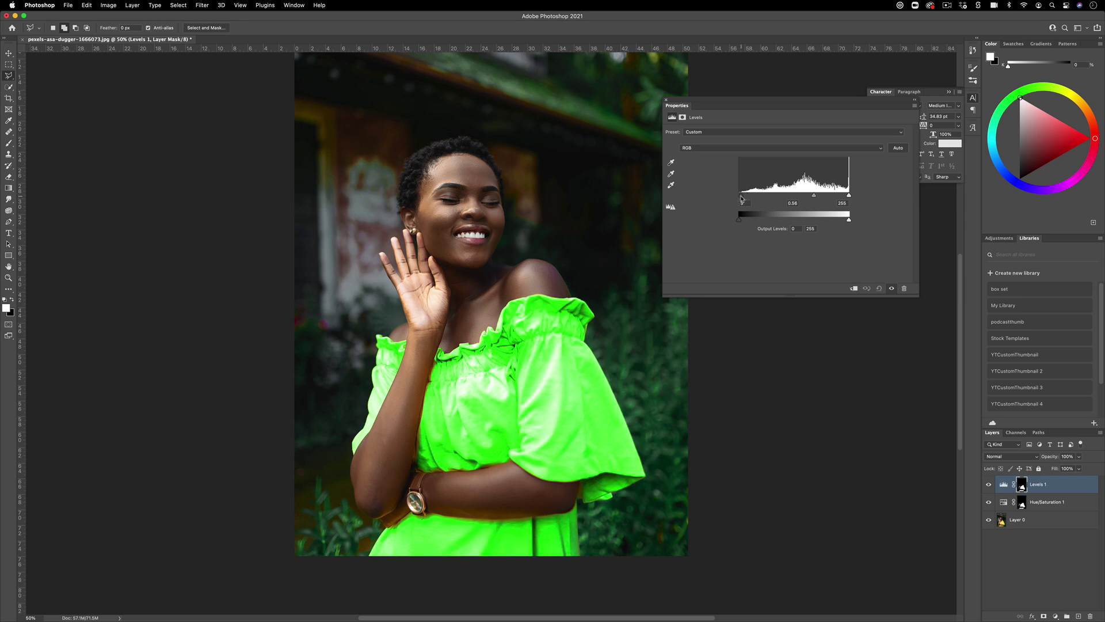
left_click(989, 487)
left_click(988, 487)
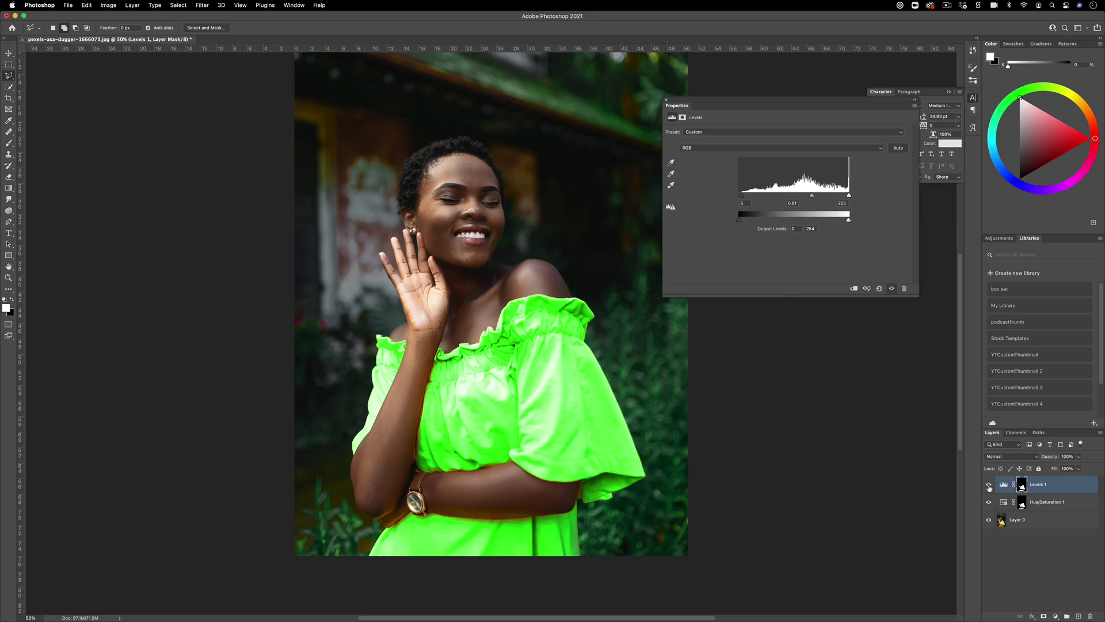
left_click(988, 486)
left_click(989, 487)
Set the Hue/Saturation layer to 73% opacity and drag Hue left to turn the dress orange
key("alt+bracketleft")
key("b")
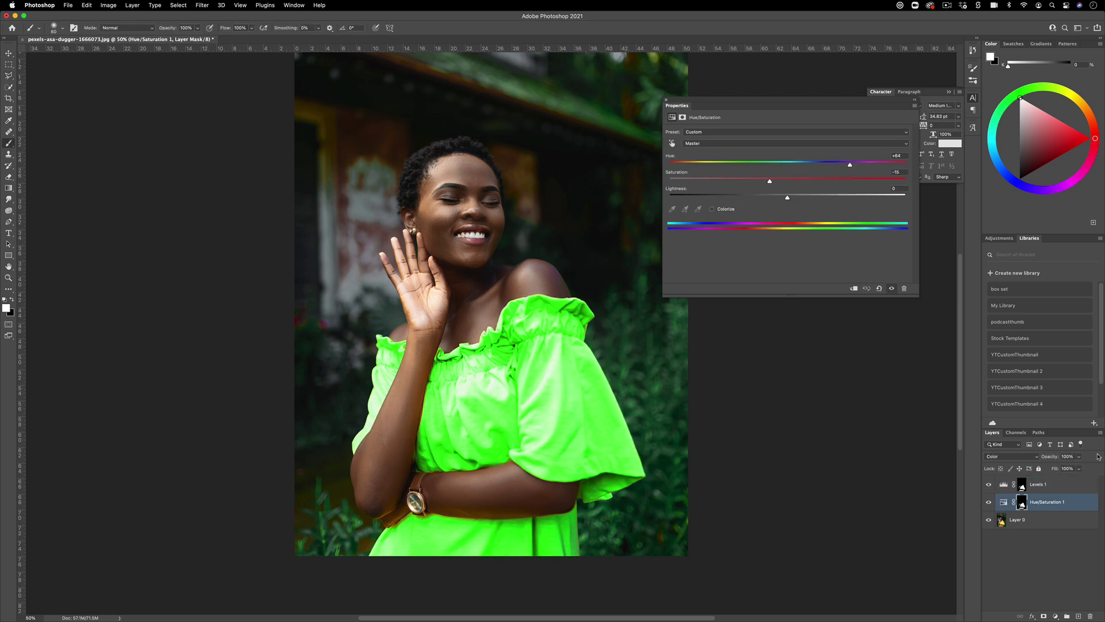
left_click(1080, 456)
left_click_drag(1079, 467, 1071, 468)
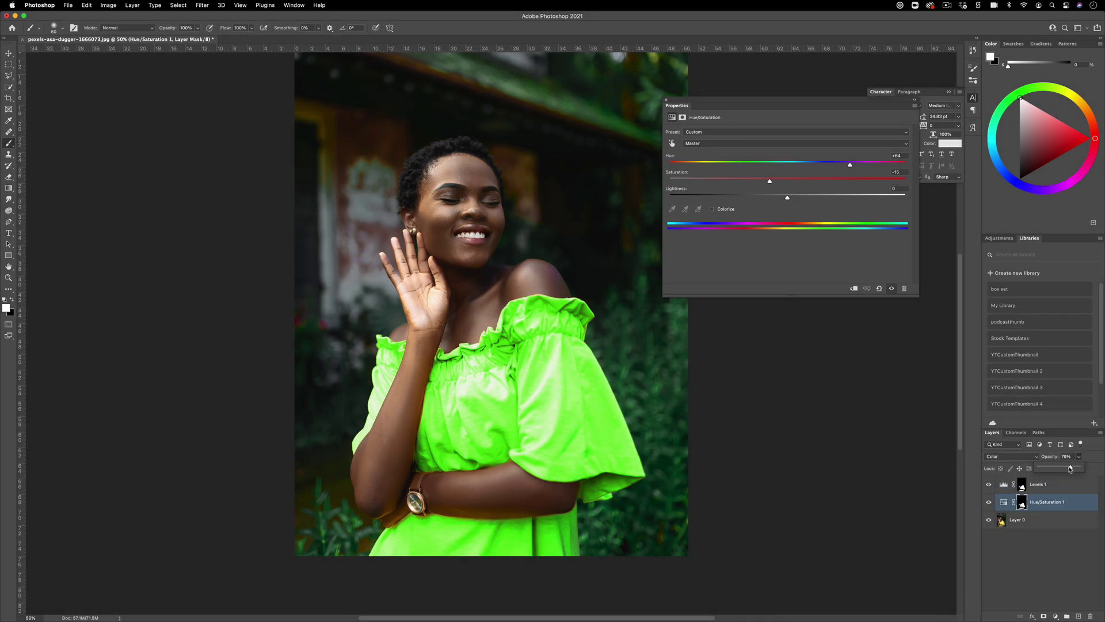
left_click_drag(1071, 469, 1069, 468)
left_click_drag(843, 165, 774, 165)
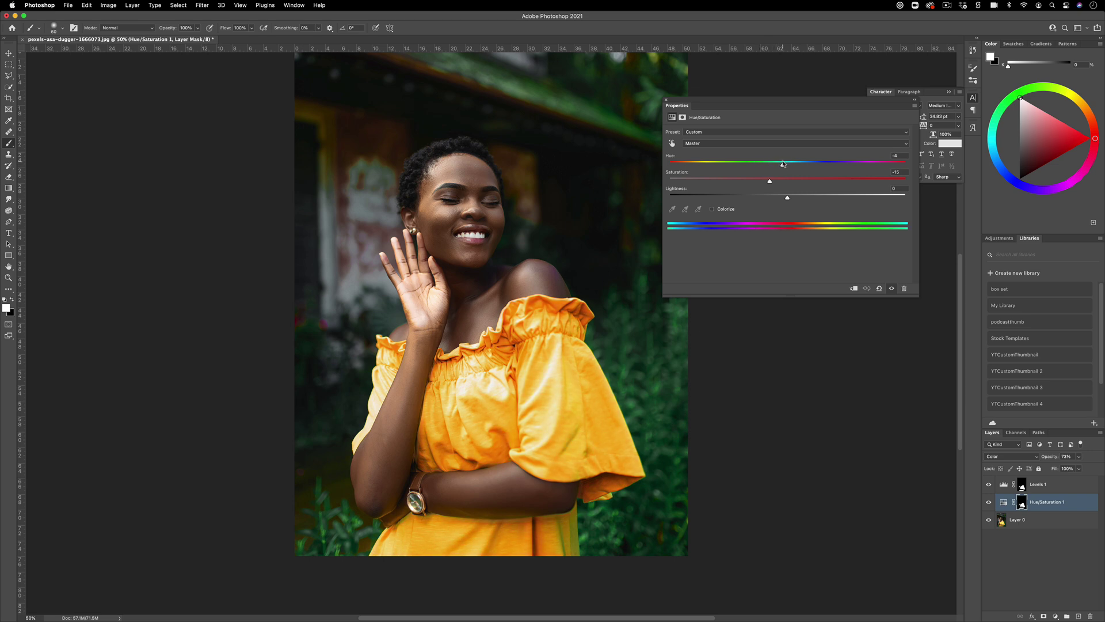
left_click(523, 554)
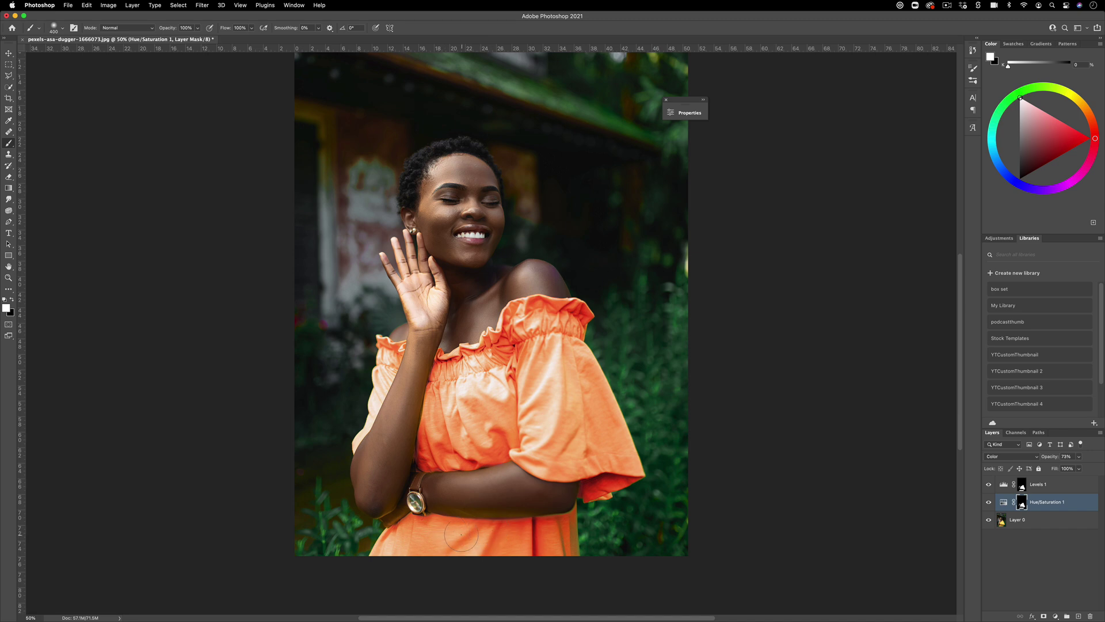
Set a 250 px Brush and paint the Hue/Saturation mask over the forearm toward the elbow
right_click(9, 142)
left_click(46, 144)
left_click(63, 27)
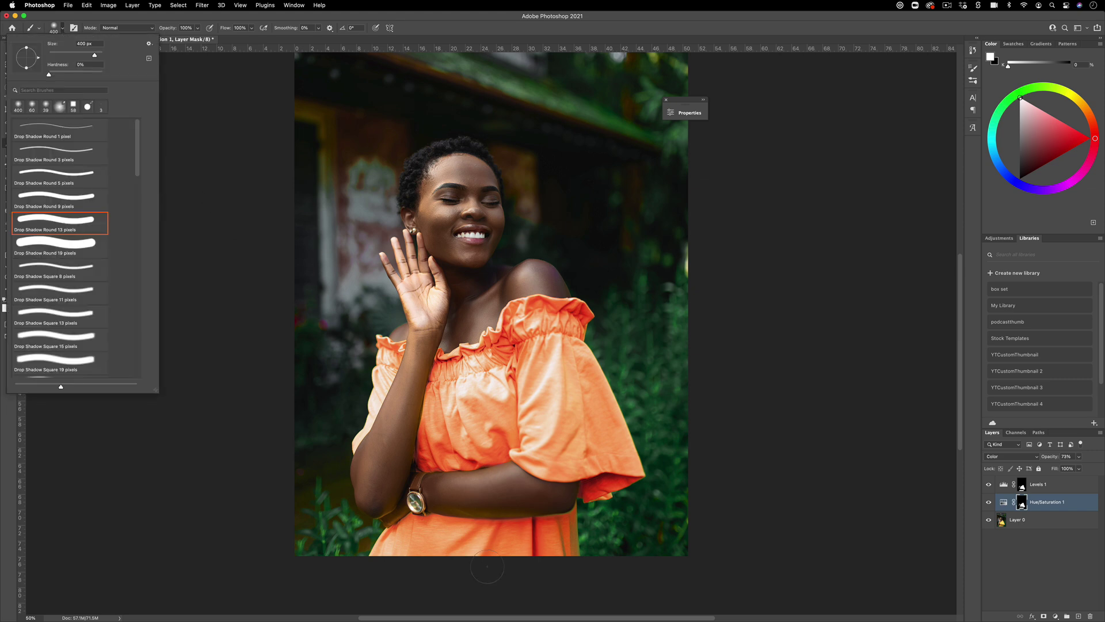
left_click(477, 583)
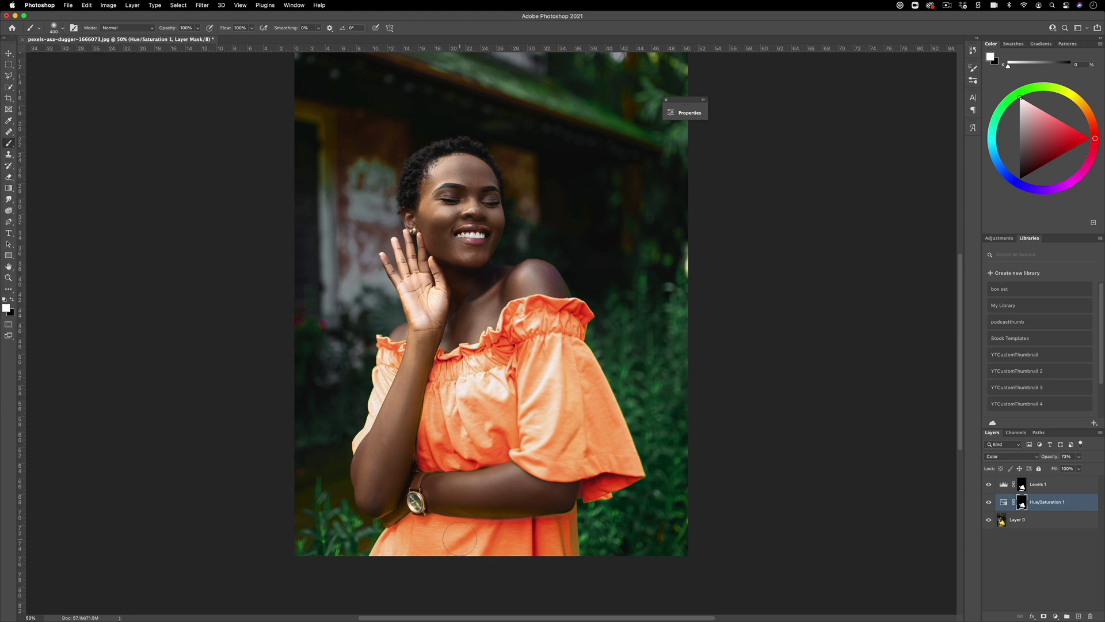
key("bracketright")
key("bracketright")
key("bracketleft")
key("bracketleft")
key("bracketleft")
key("bracketleft")
left_click_drag(392, 507, 393, 480)
left_click_drag(403, 433, 413, 423)
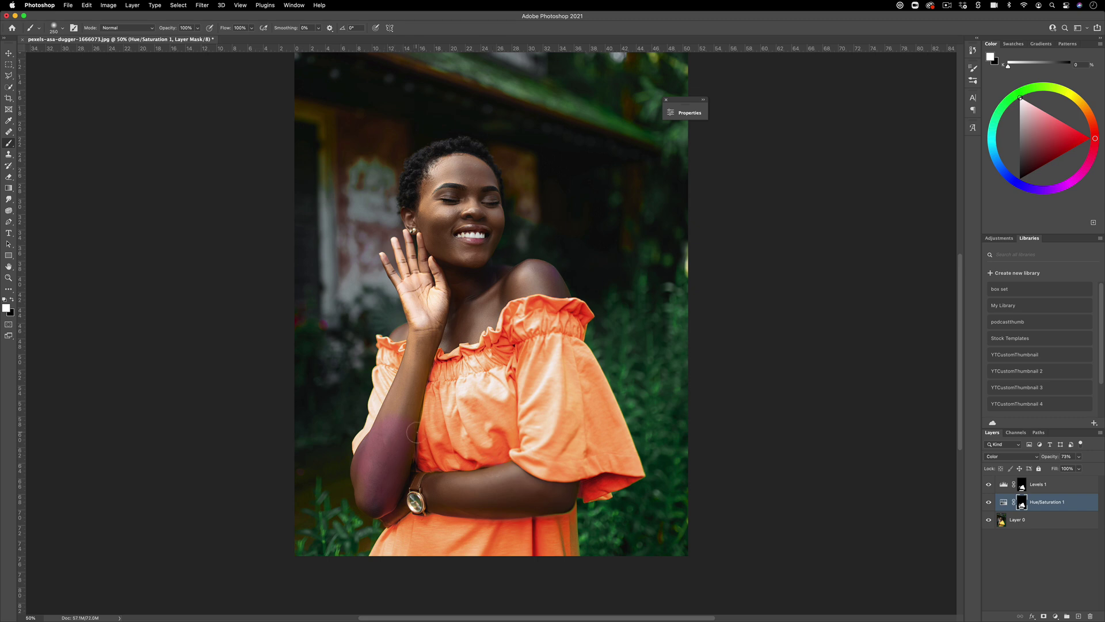